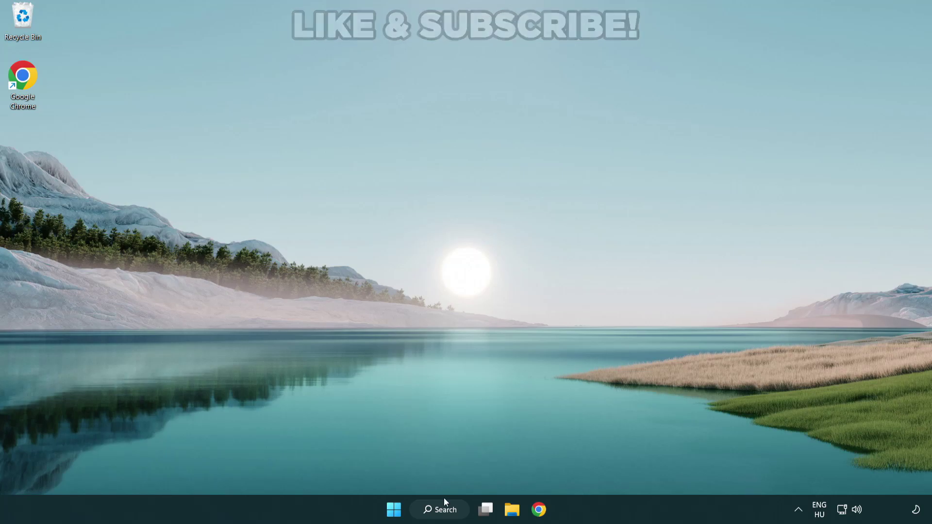
Search Windows for 'device manager'
click(445, 513)
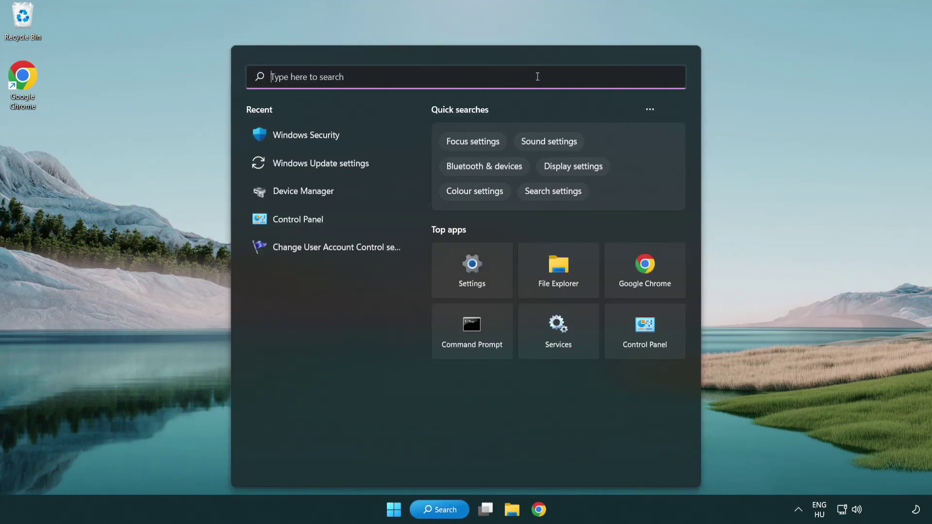
text(device m)
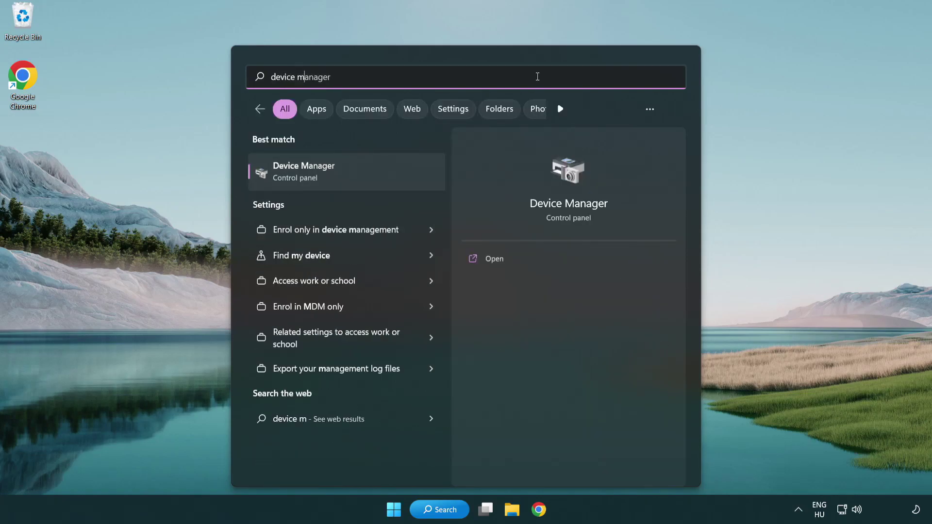
text(anager)
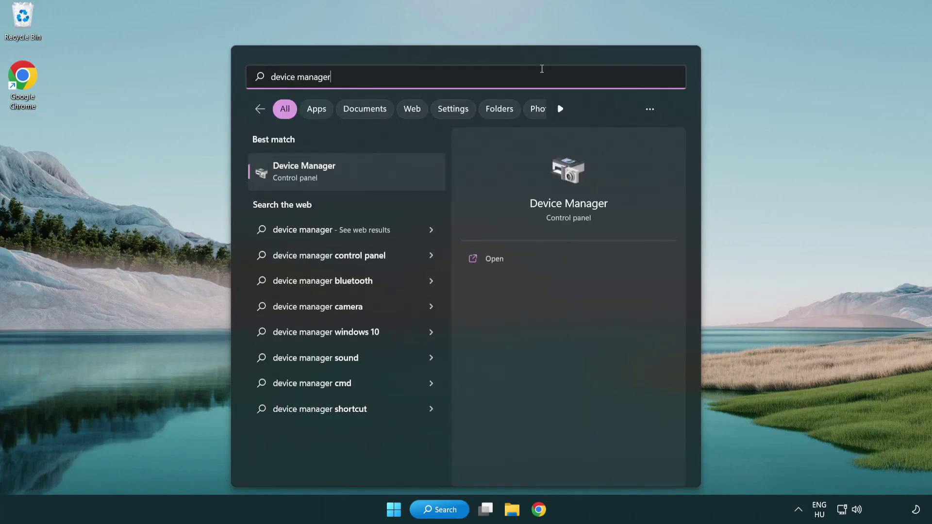
Open Device Manager, expand Display adapters and right-click the VMware SVGA 3D adapter
click(373, 176)
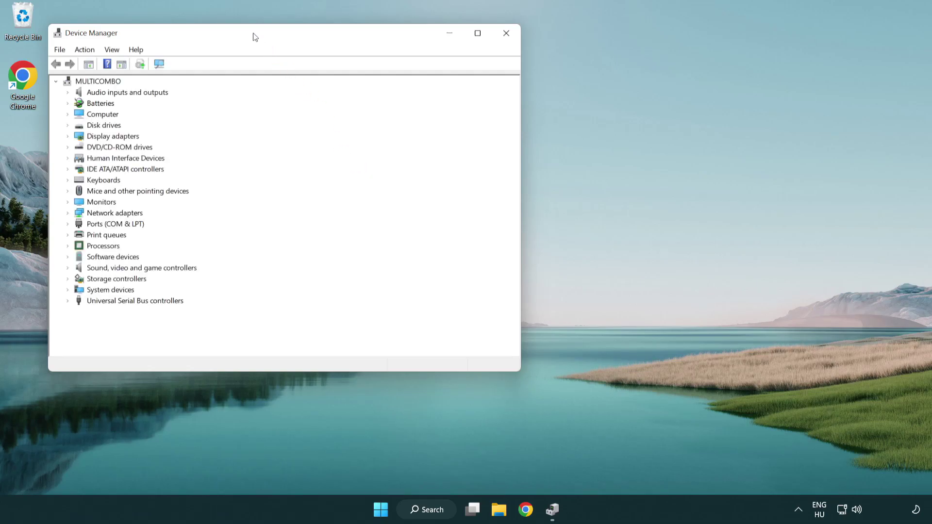
drag(254, 36, 410, 94)
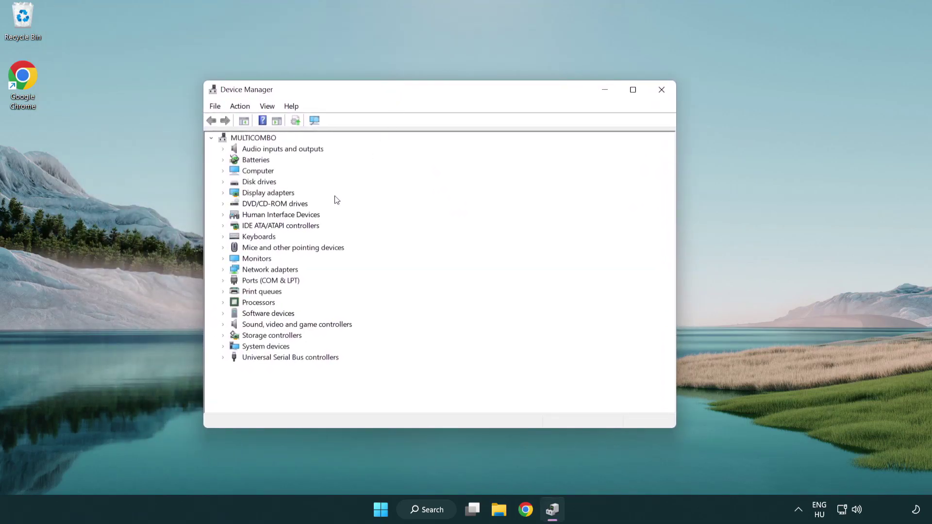
click(259, 194)
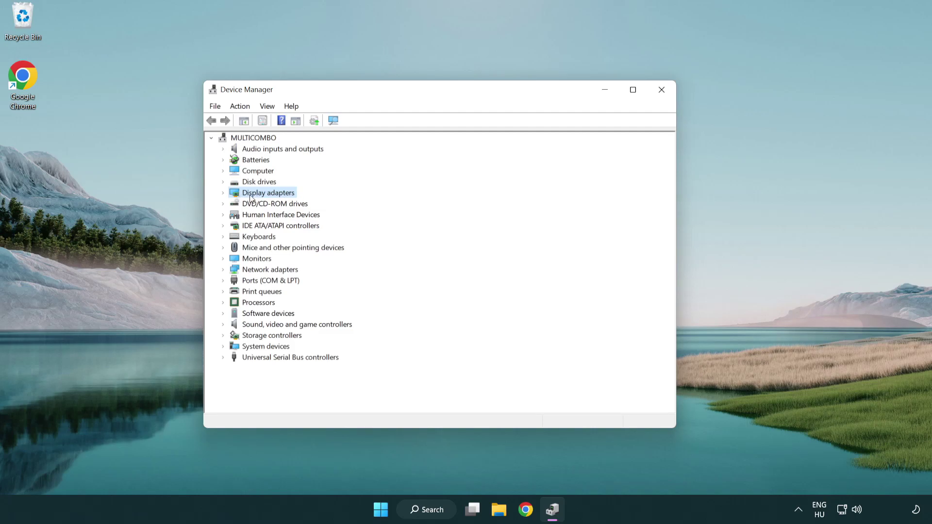
click(223, 193)
click(262, 204)
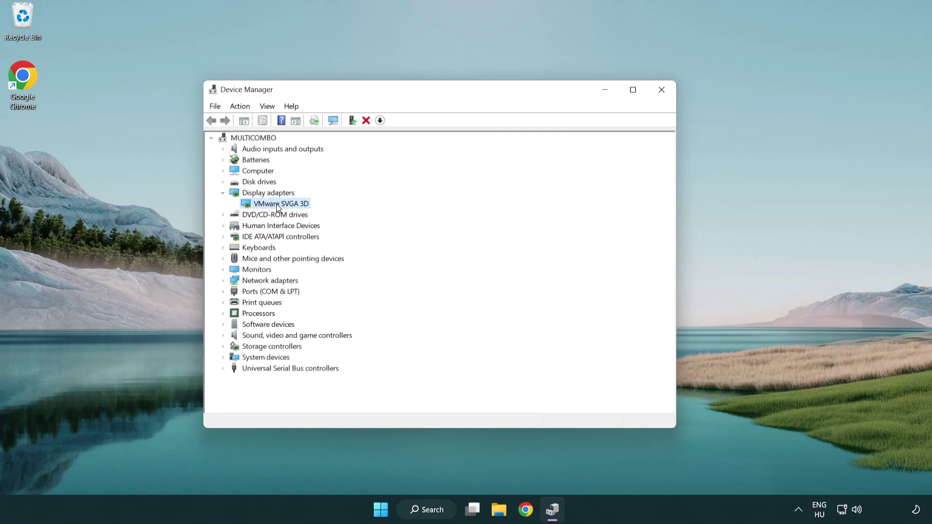
right_click(275, 205)
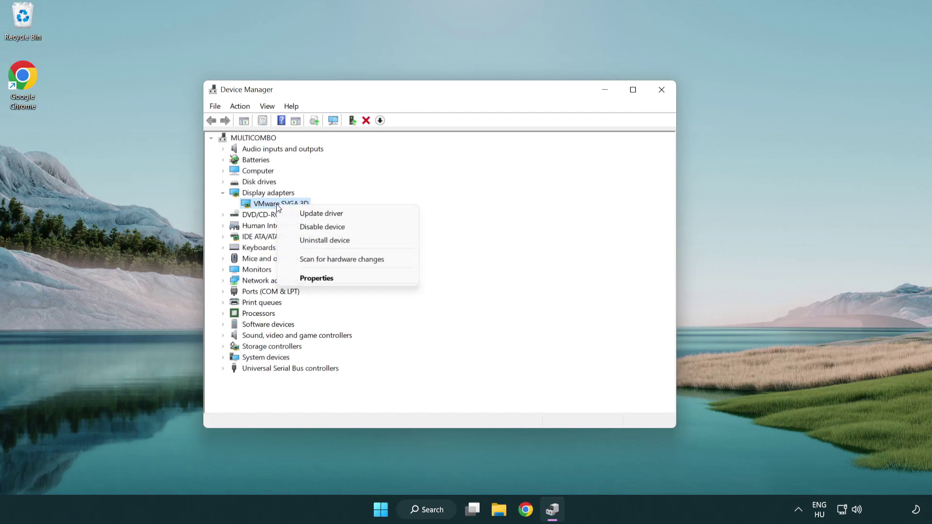
Automatically search for a newer VMware SVGA 3D driver, then close the wizard once it reports the best driver is installed
click(367, 213)
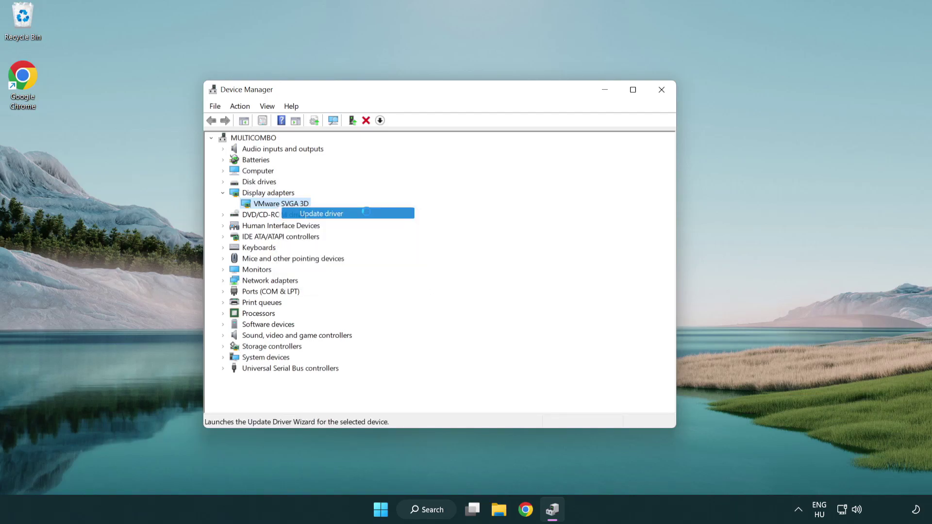
drag(385, 145, 403, 139)
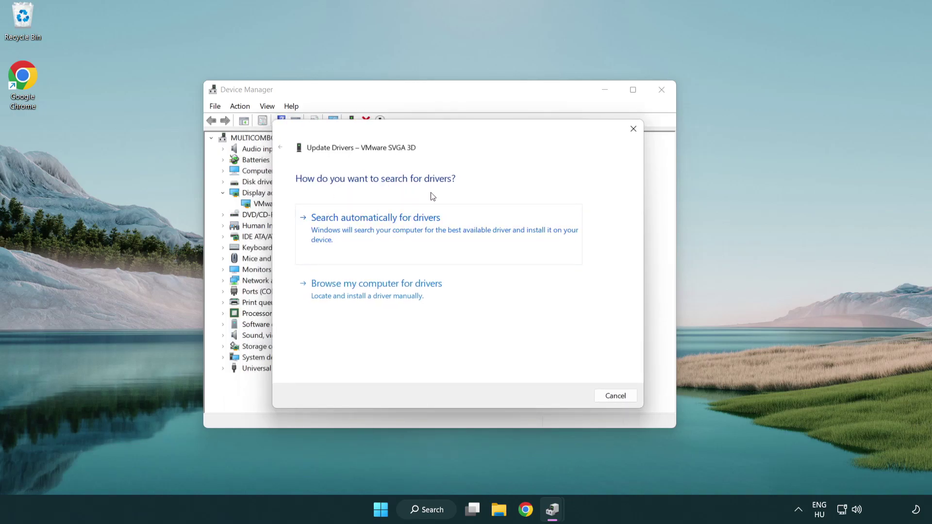
click(409, 226)
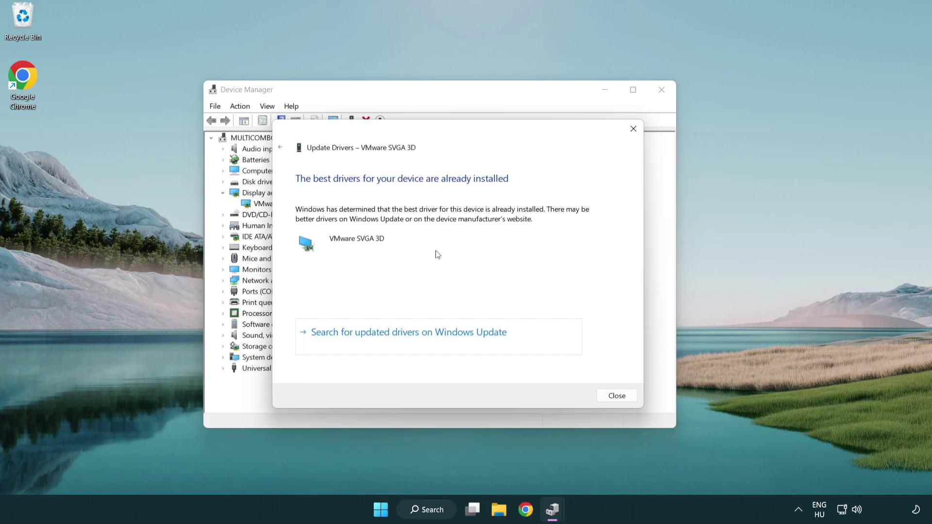
click(617, 397)
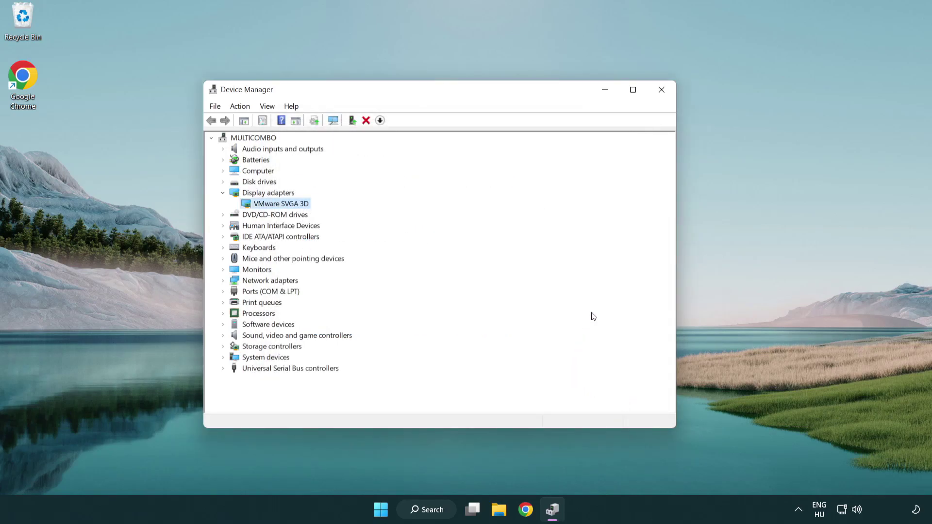
Close Device Manager, then search 'update' and open Windows Update settings
click(664, 93)
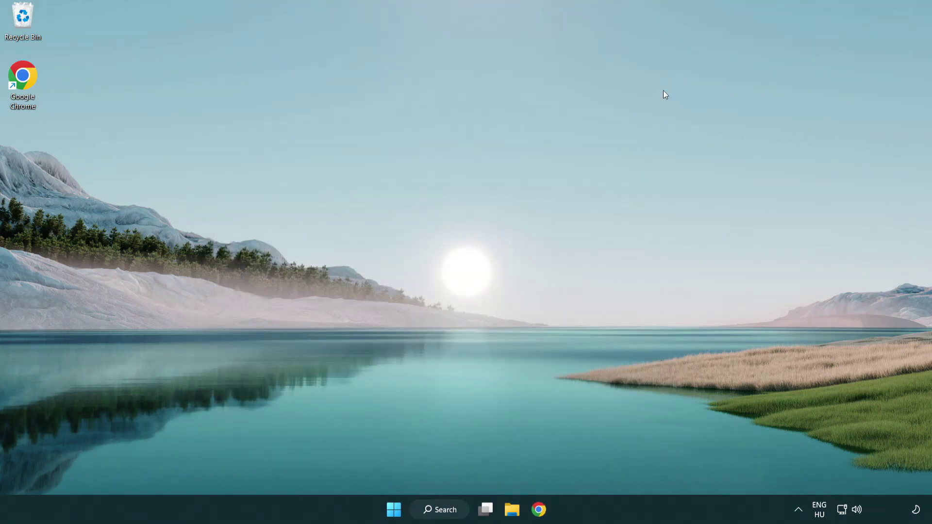
click(448, 507)
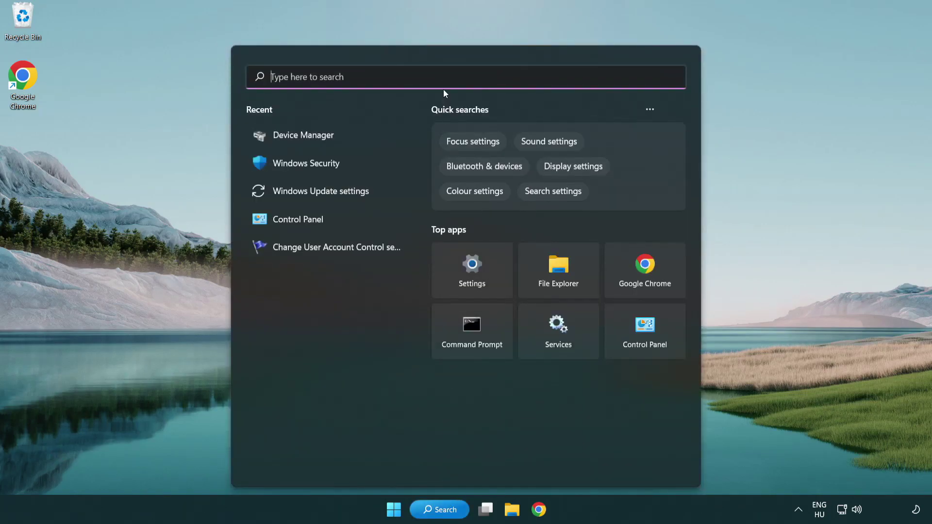
text(update)
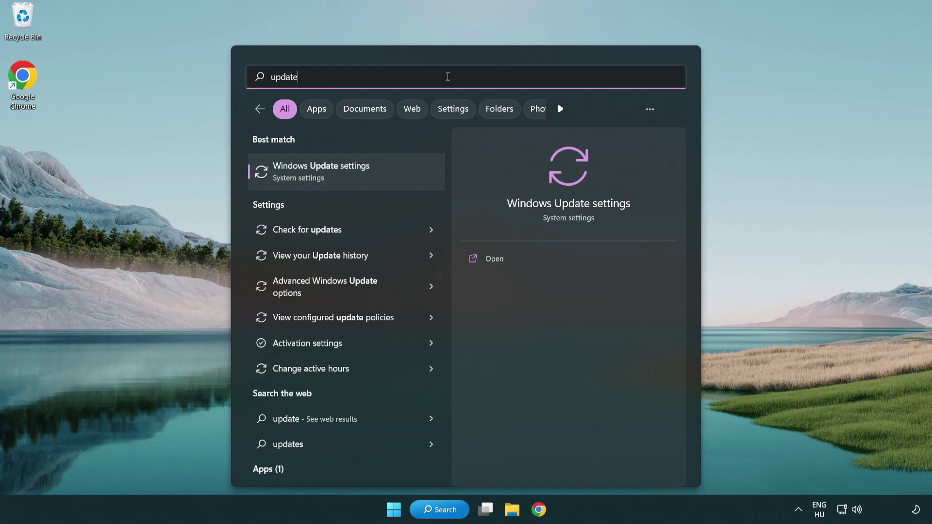
click(364, 180)
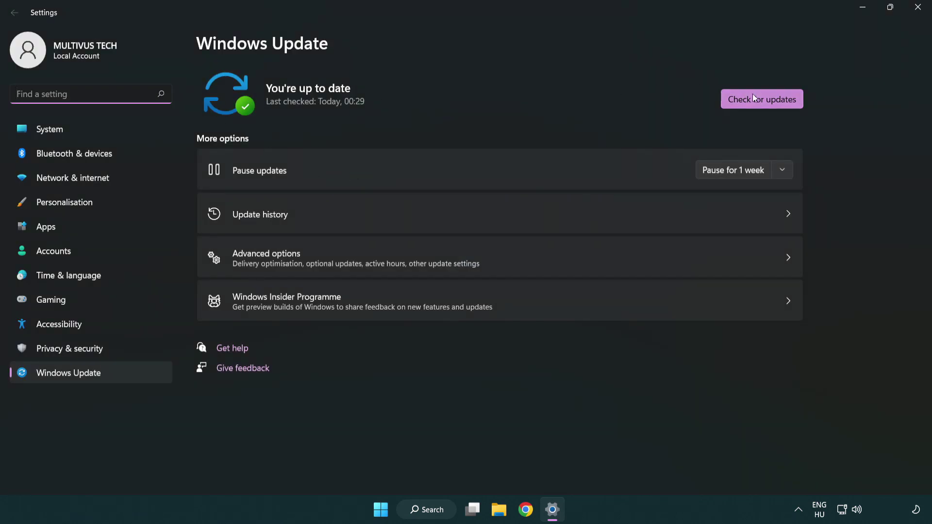
Check for Windows updates, confirm 'You're up to date', and close Settings
click(778, 107)
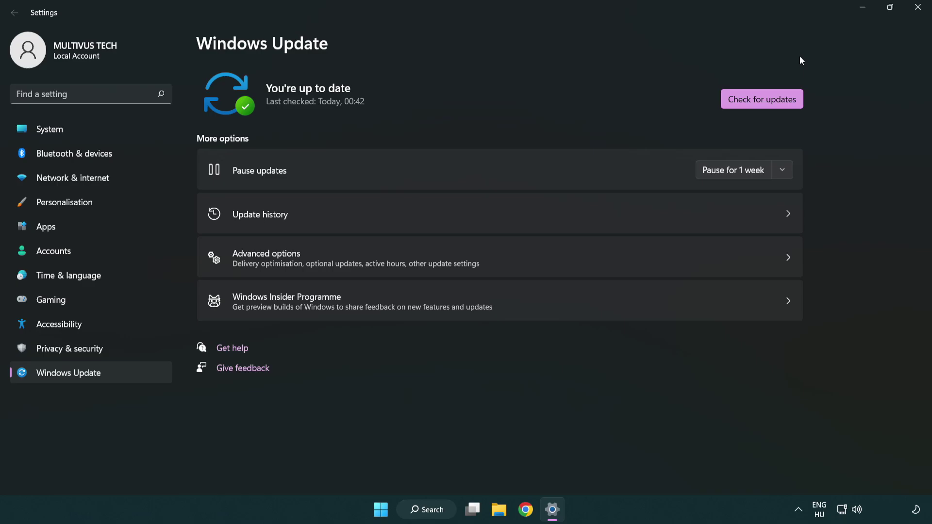
click(914, 15)
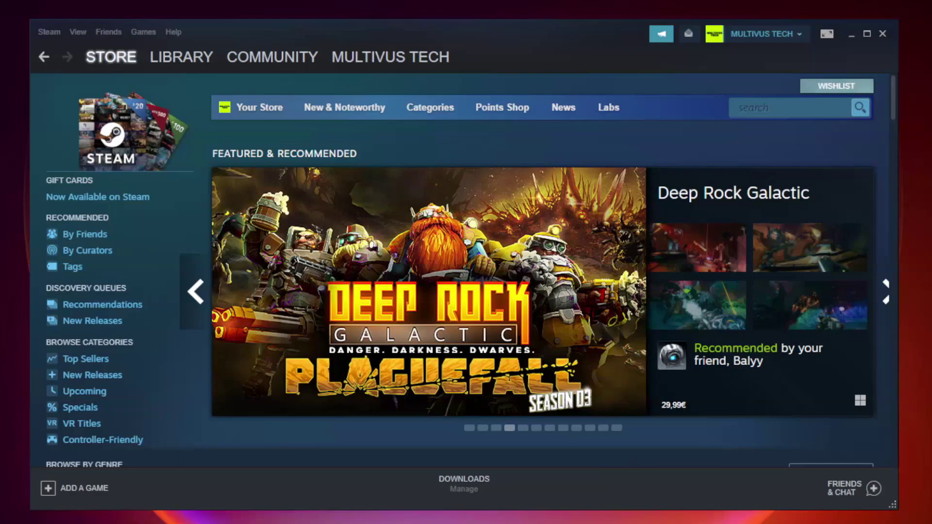
In the Steam Library, right-click Unturned under Favorites
mouse_move(155, 61)
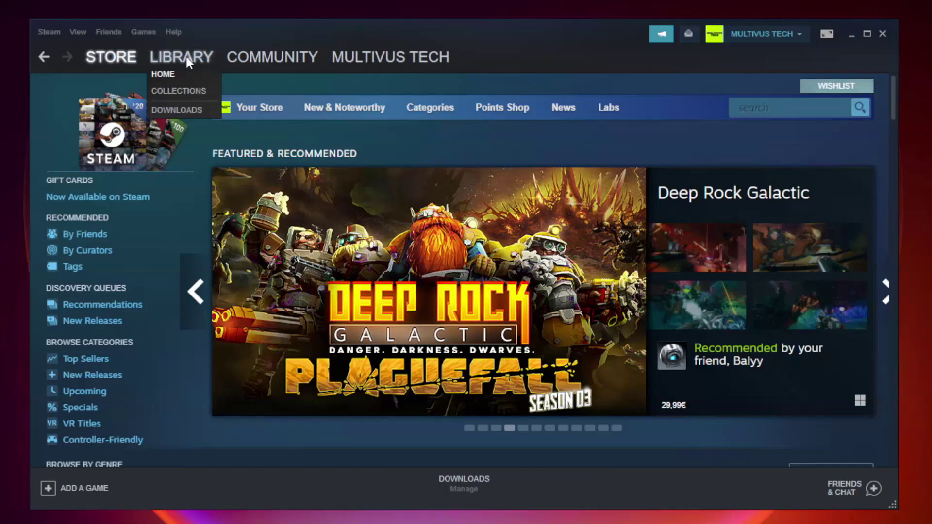
click(188, 62)
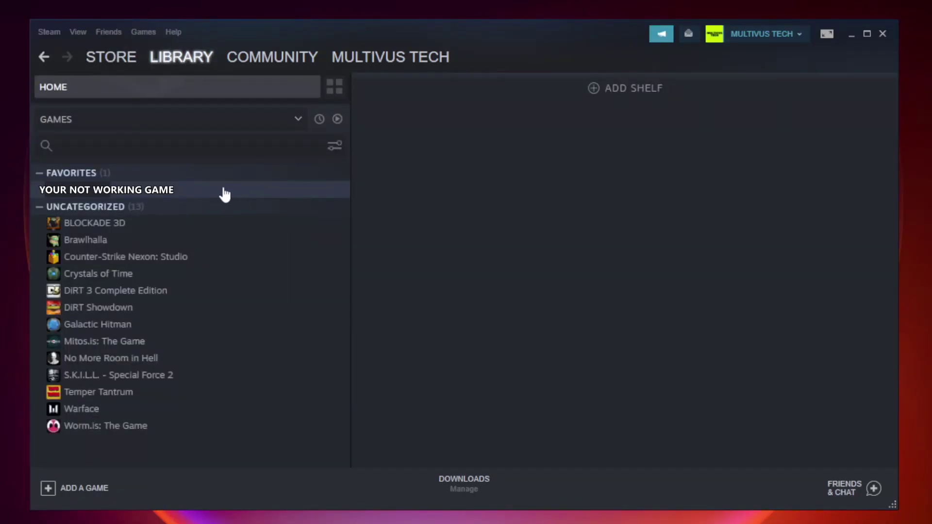
click(201, 189)
right_click(201, 192)
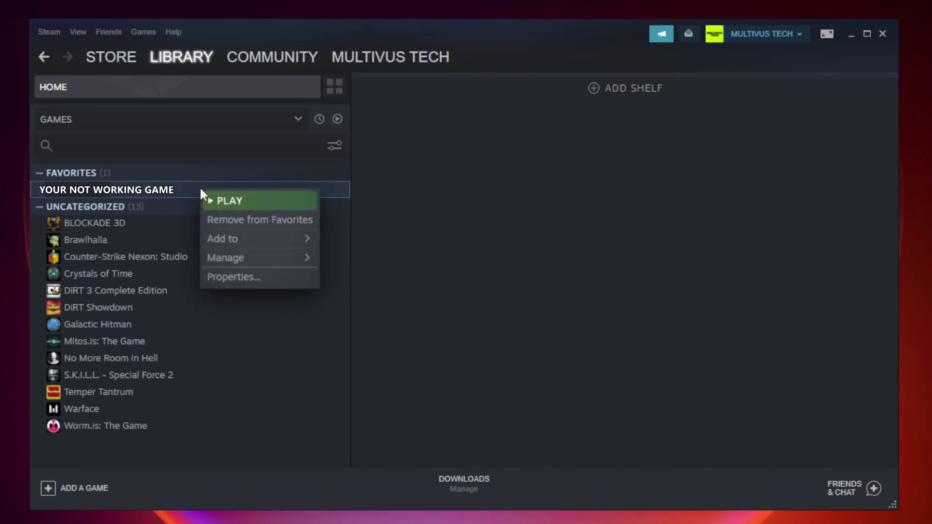
Verify Unturned's game files from its Properties' Local Files page, validating all 9192 files
click(257, 275)
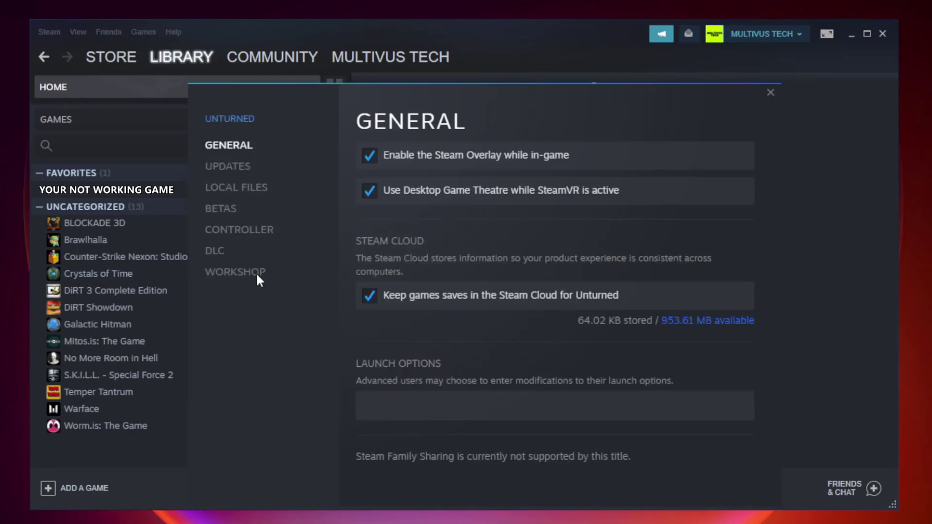
click(247, 192)
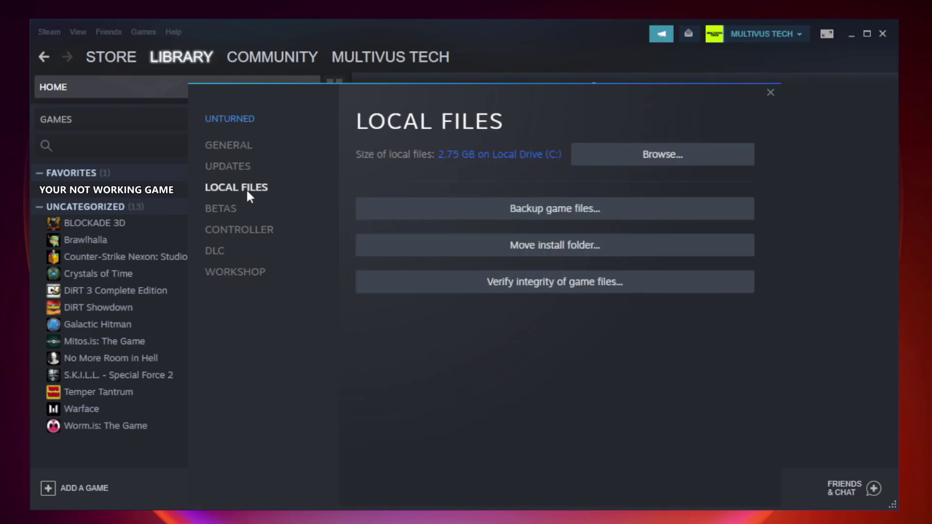
click(563, 289)
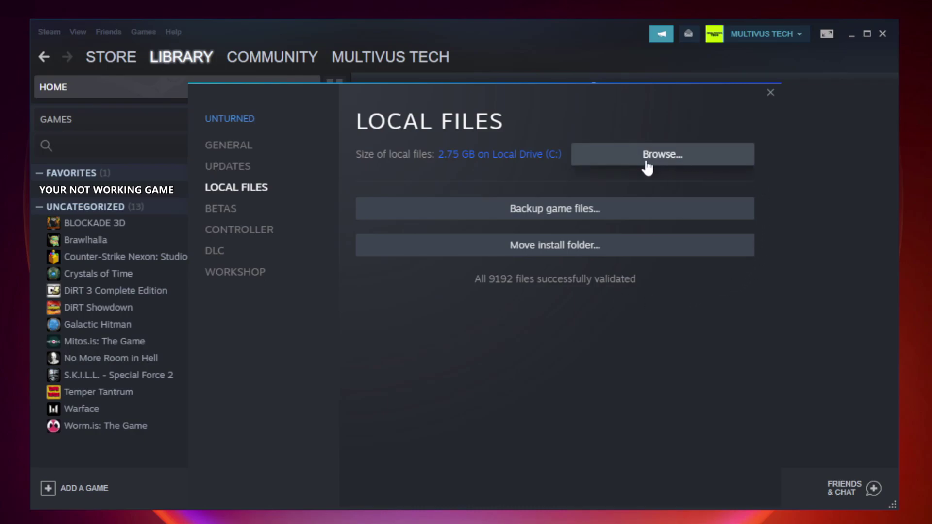
Browse Unturned's install folder and open Properties of the YOUR NOT WORKING GAME shortcut
click(664, 155)
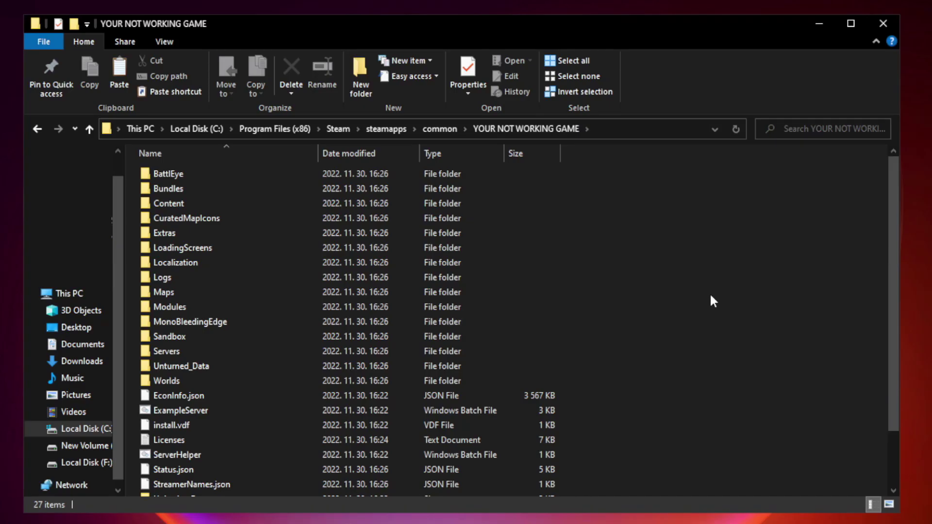
drag(893, 255, 895, 334)
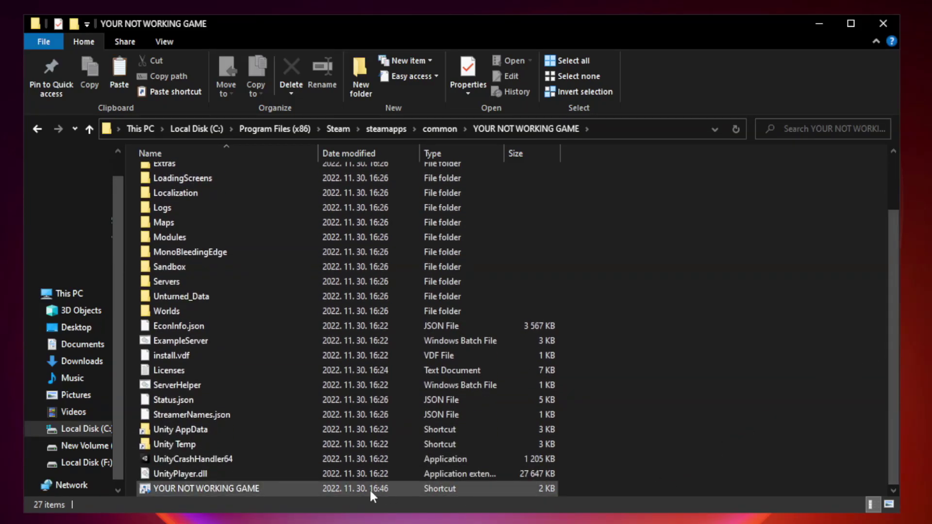
click(321, 488)
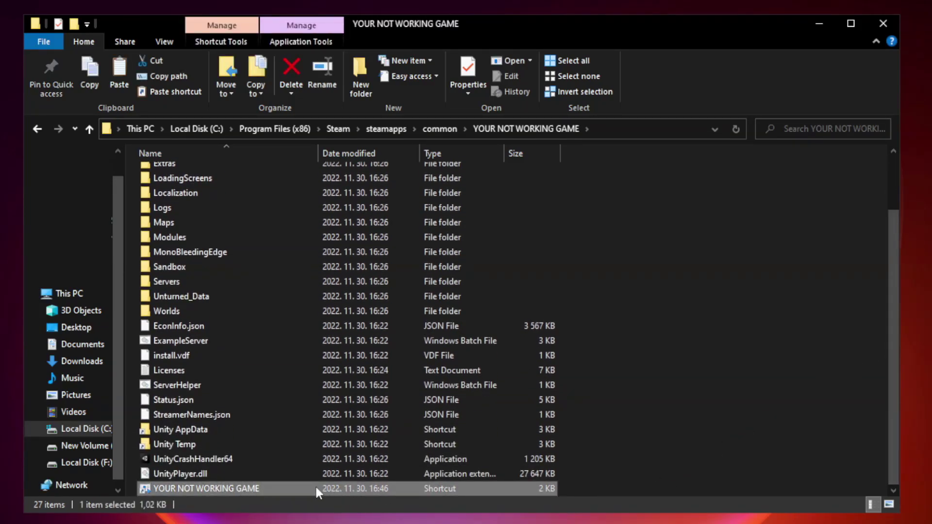
right_click(317, 489)
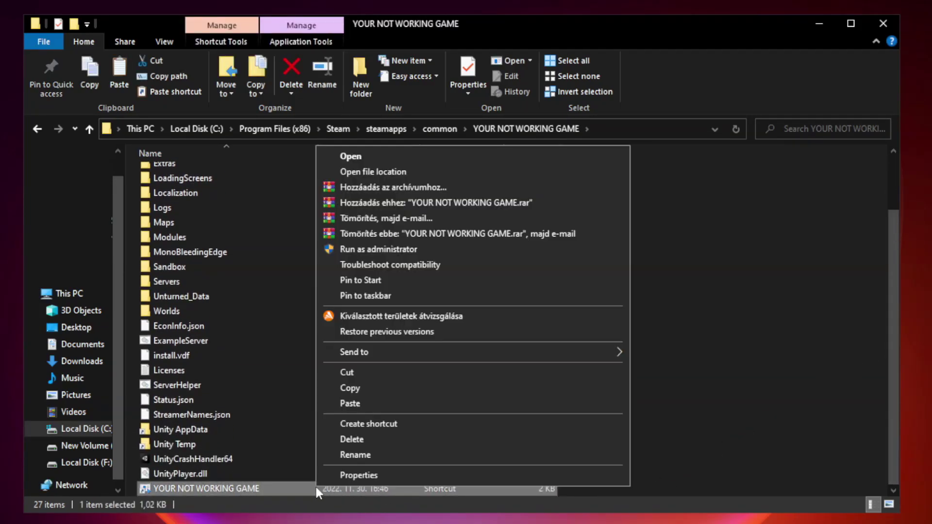
click(470, 475)
Set the shortcut to Windows 8 compatibility mode with fullscreen optimizations disabled, then apply and confirm
drag(463, 257, 462, 105)
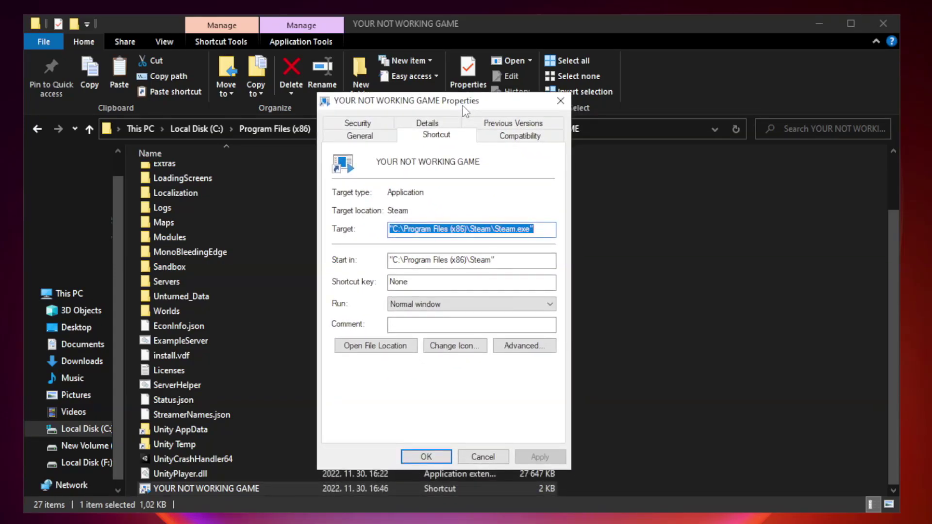
click(515, 139)
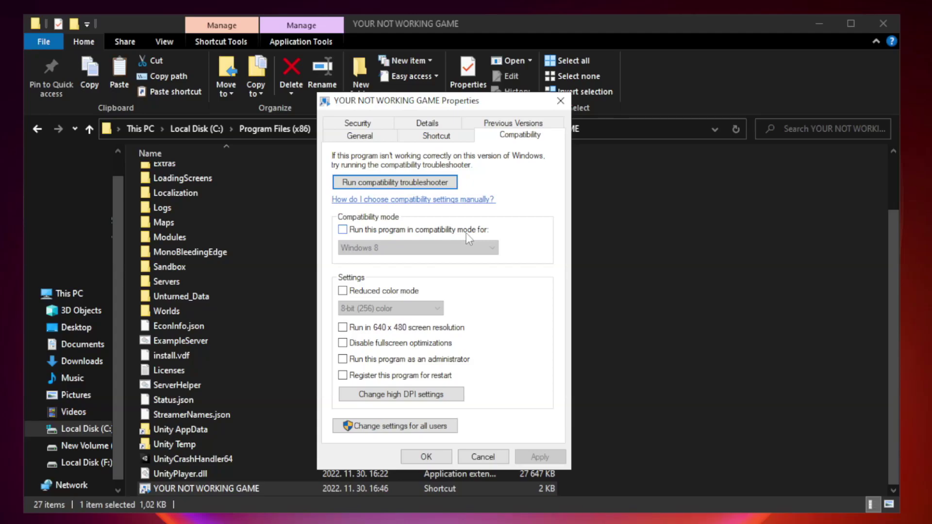
click(370, 231)
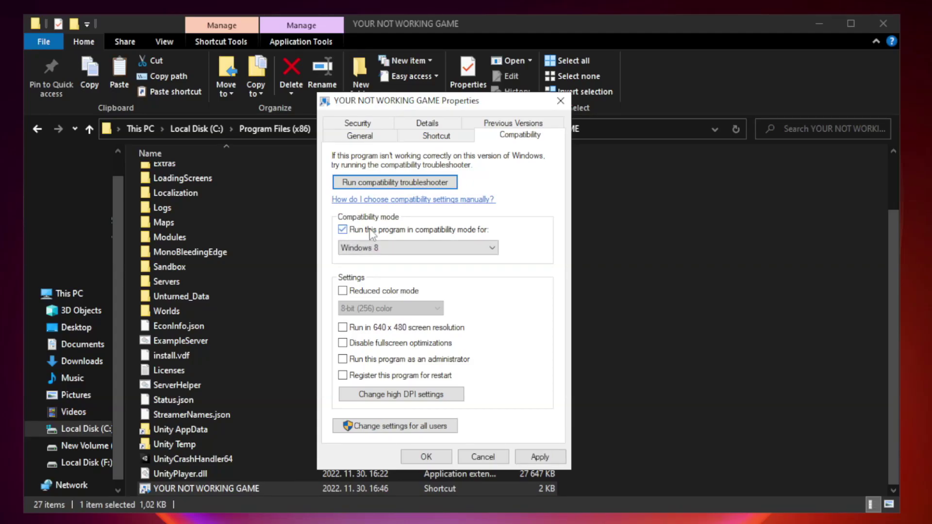
click(398, 246)
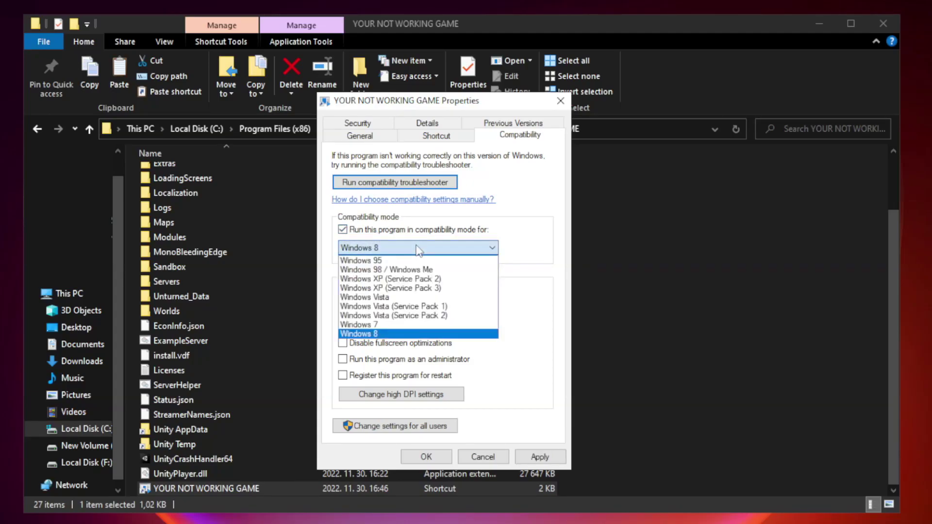
click(394, 334)
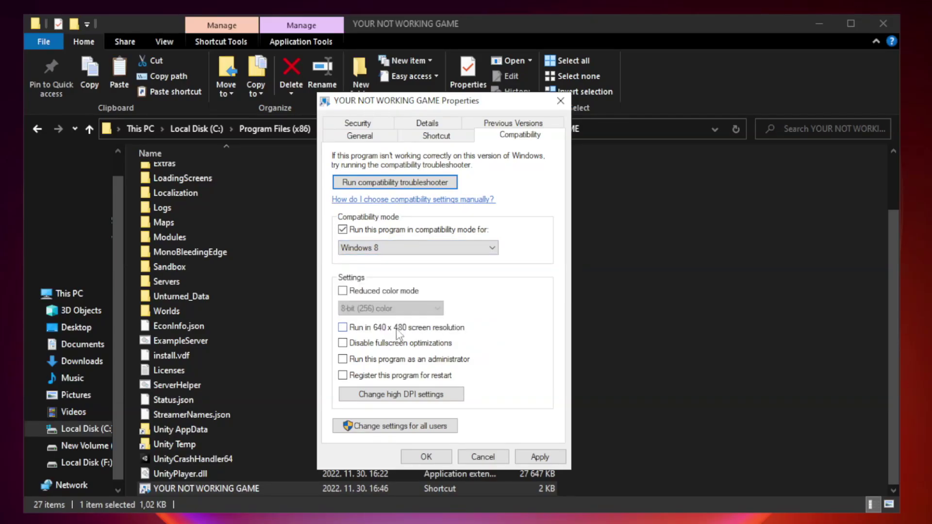
click(365, 345)
click(537, 459)
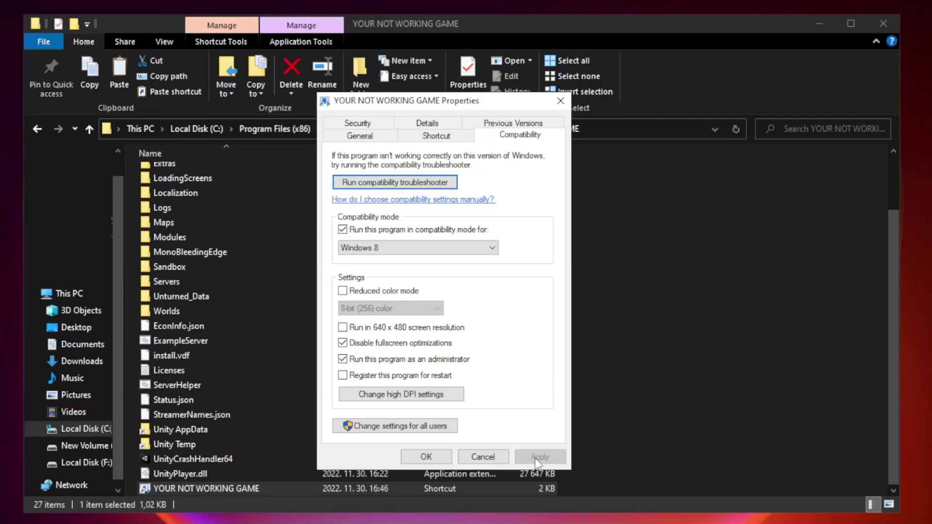
click(425, 457)
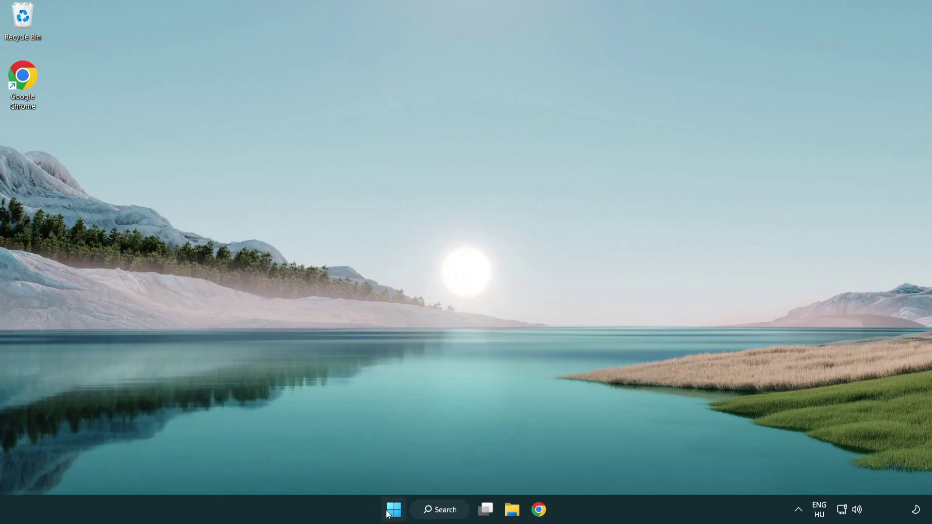
Open Task Manager from the Start button menu and show its Startup apps list
right_click(394, 510)
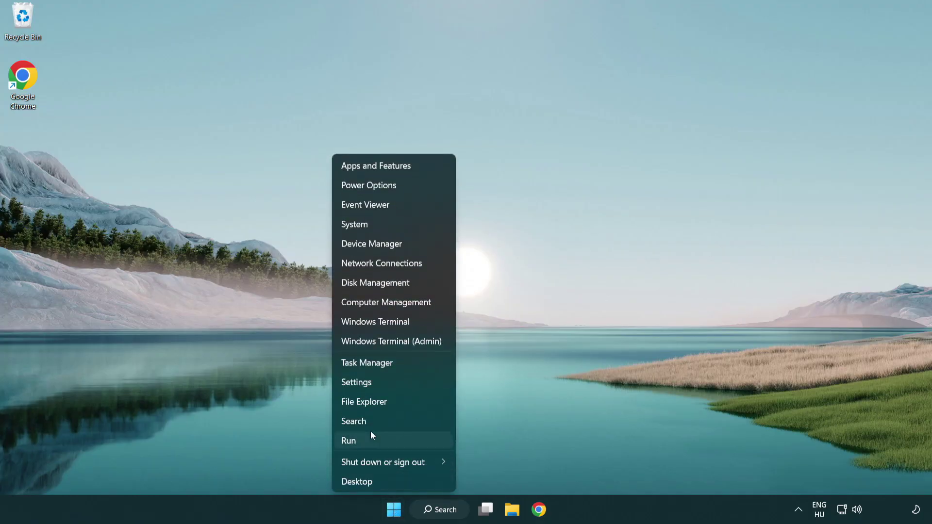
click(412, 368)
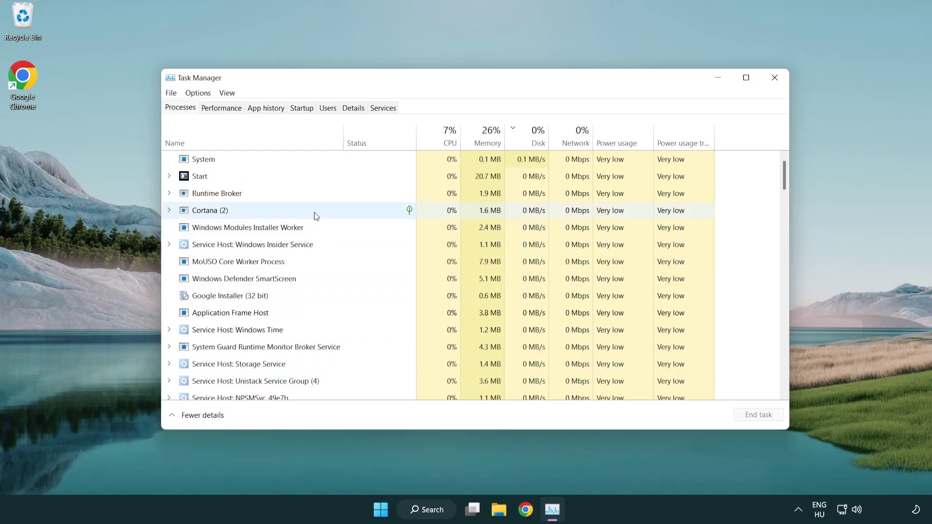
click(302, 108)
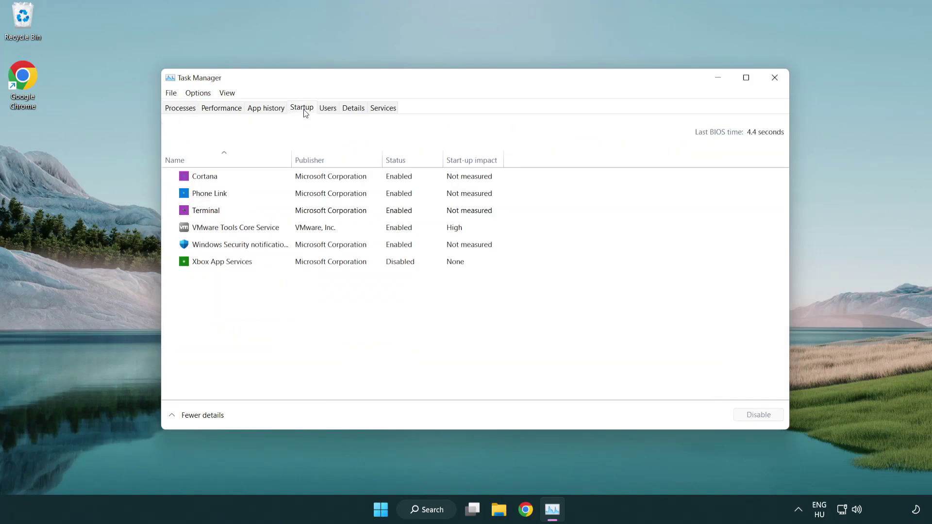
Disable Terminal, Phone Link, Cortana and Windows Security at startup, then close Task Manager
click(306, 212)
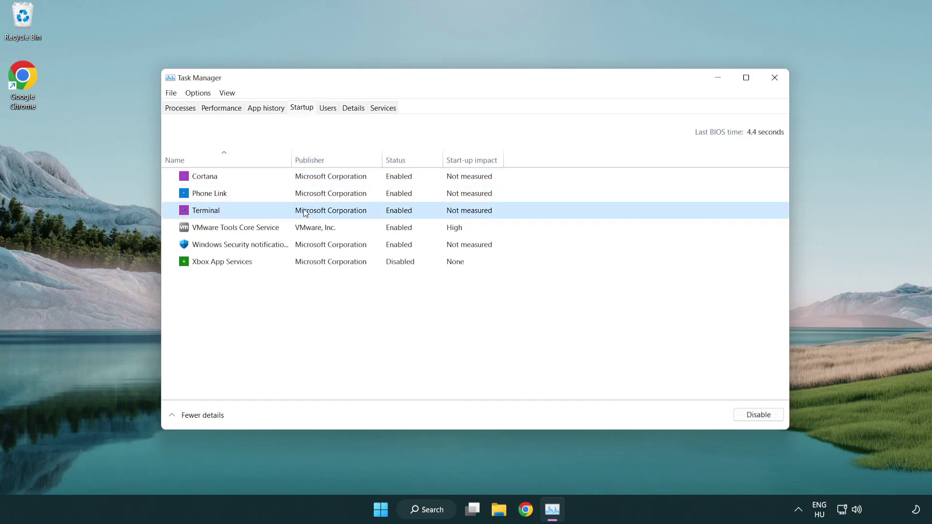
click(743, 414)
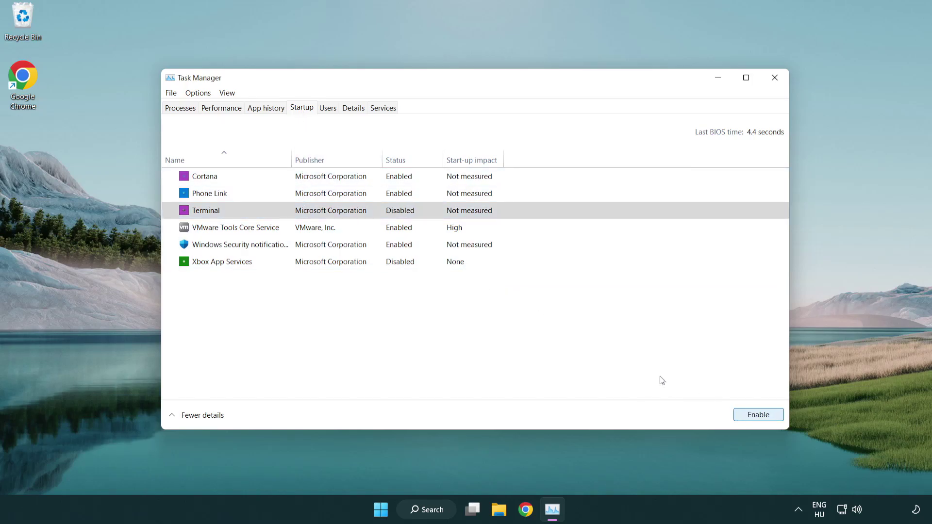
click(388, 195)
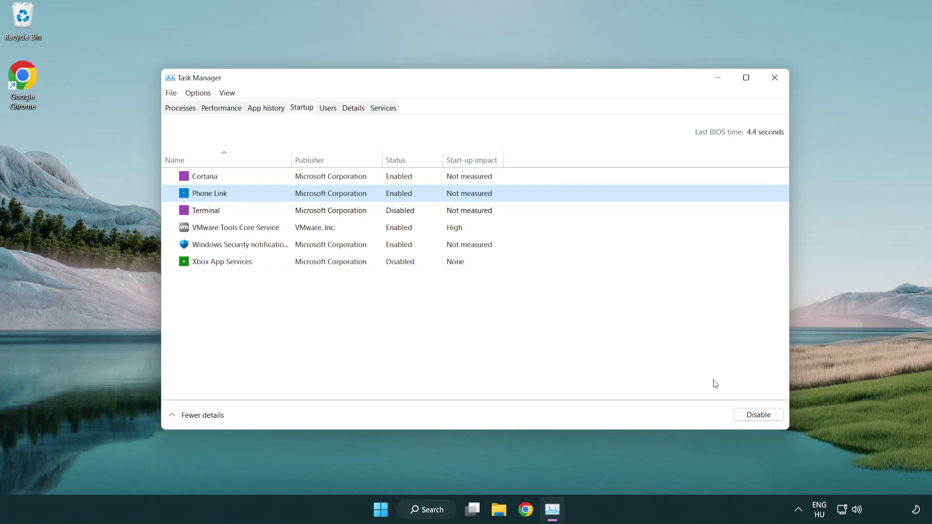
click(756, 415)
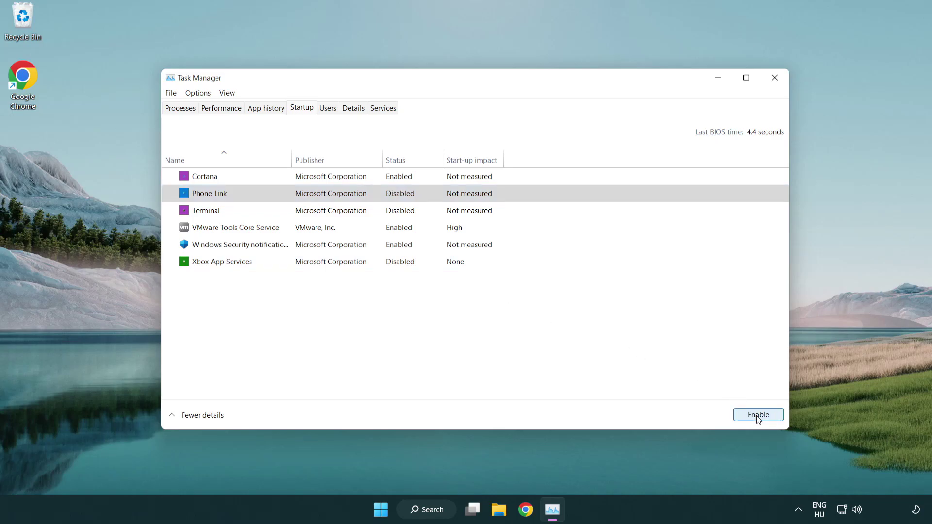
click(333, 181)
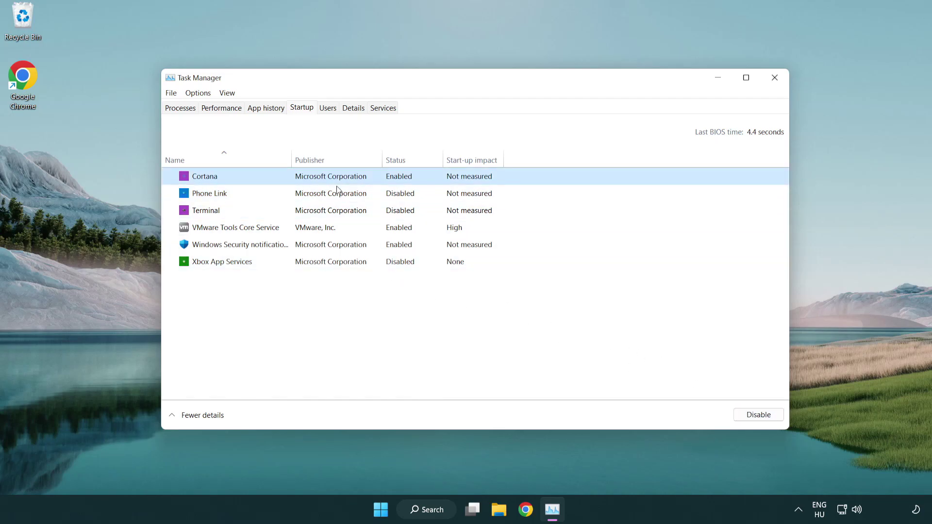
click(737, 411)
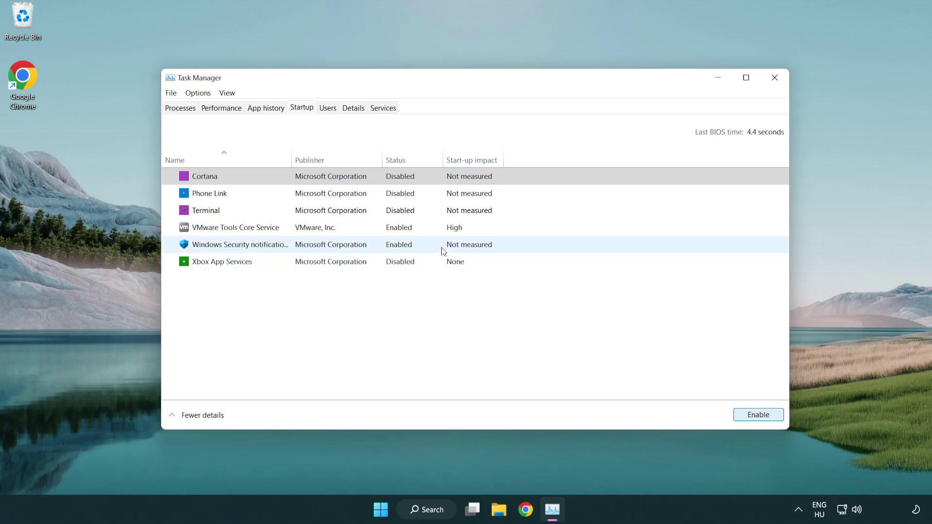
click(443, 251)
click(735, 412)
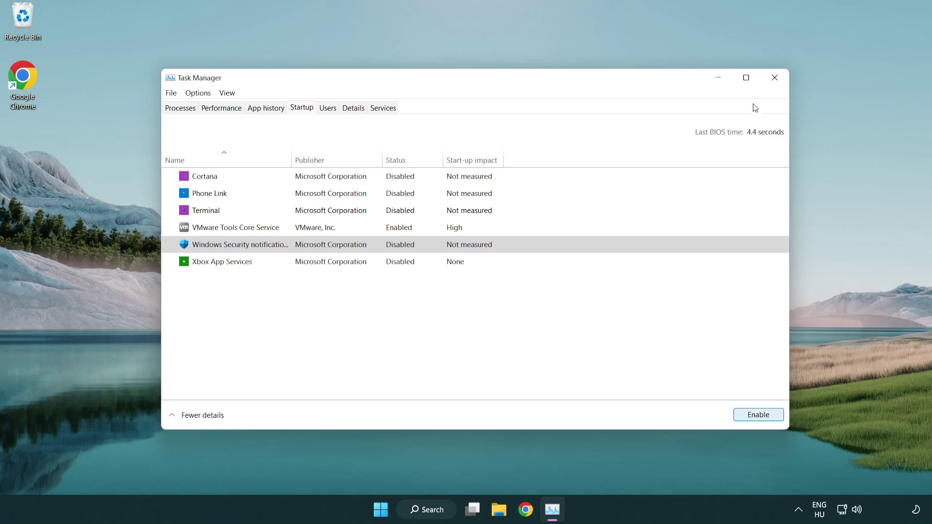
click(775, 78)
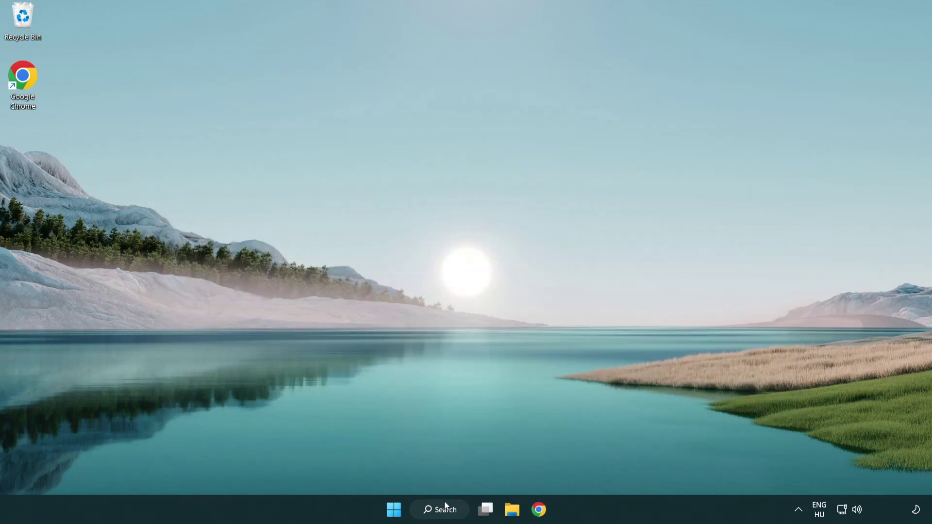
Launch Windows Security from a 'security' search and reach the Virus & threat protection settings
click(446, 516)
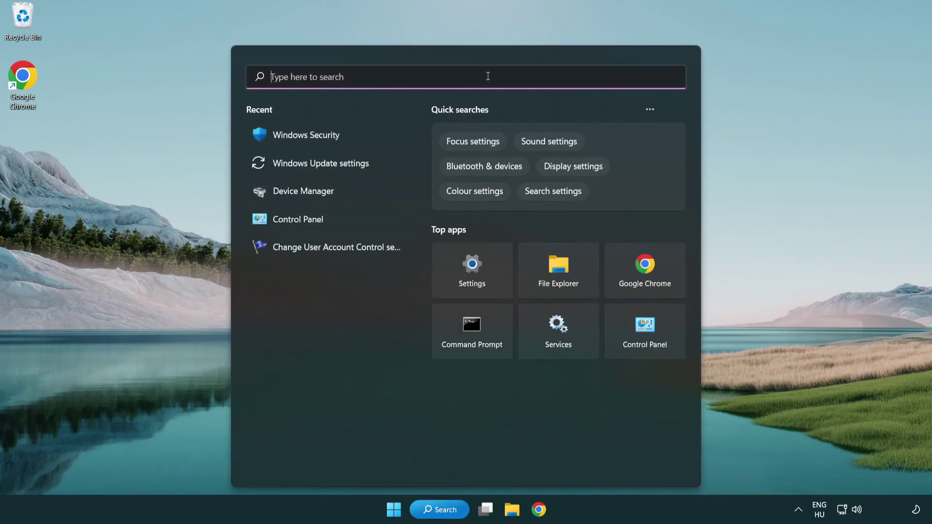
text(securi)
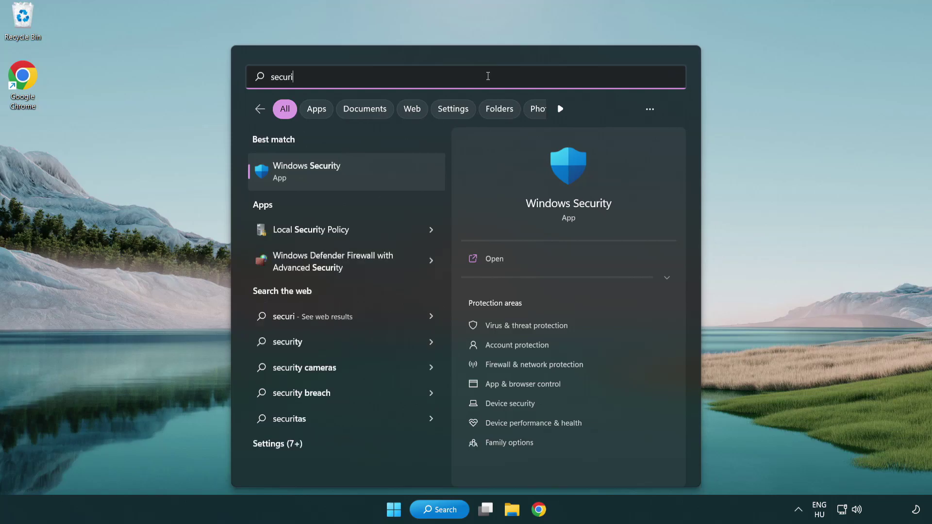
text(ty)
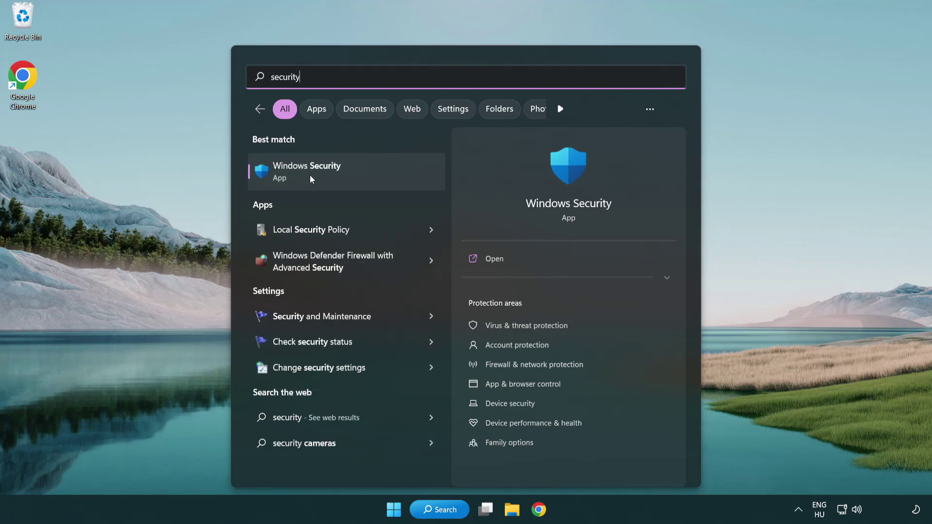
click(381, 176)
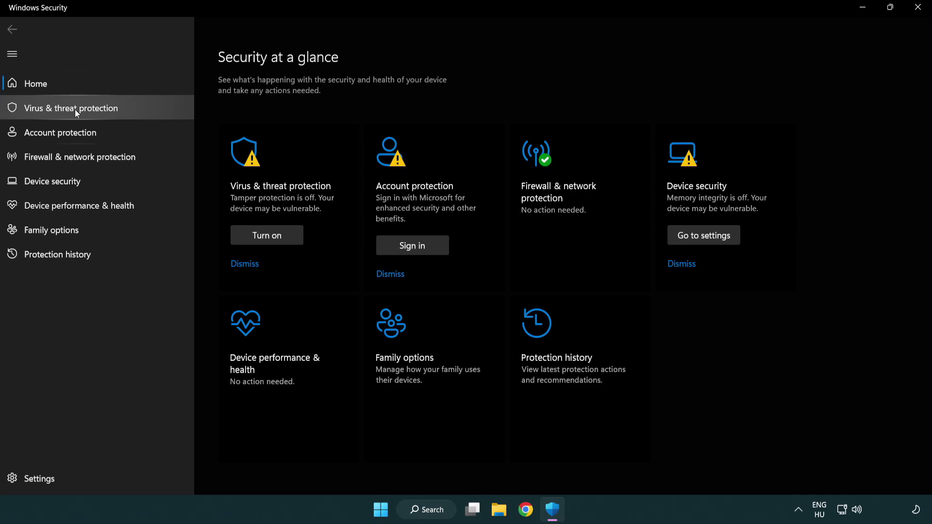
click(142, 111)
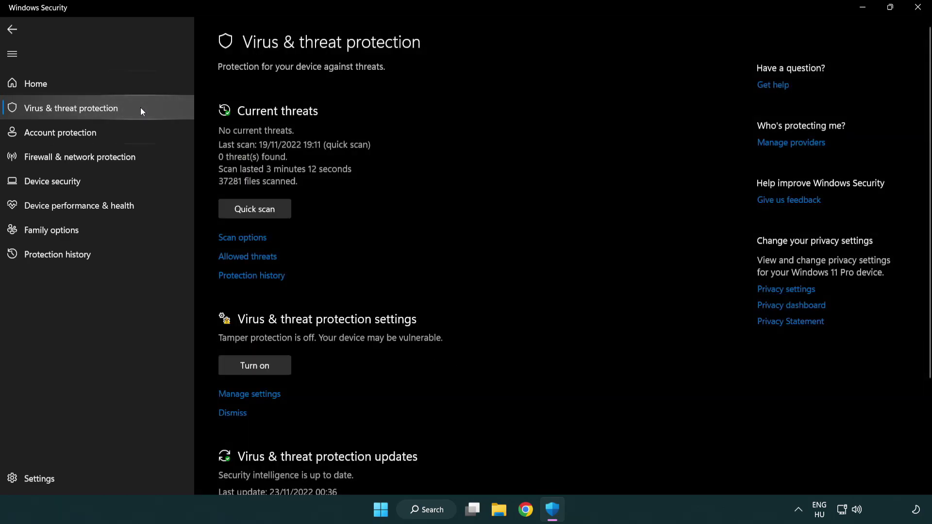
scroll(269, 199, down, 3)
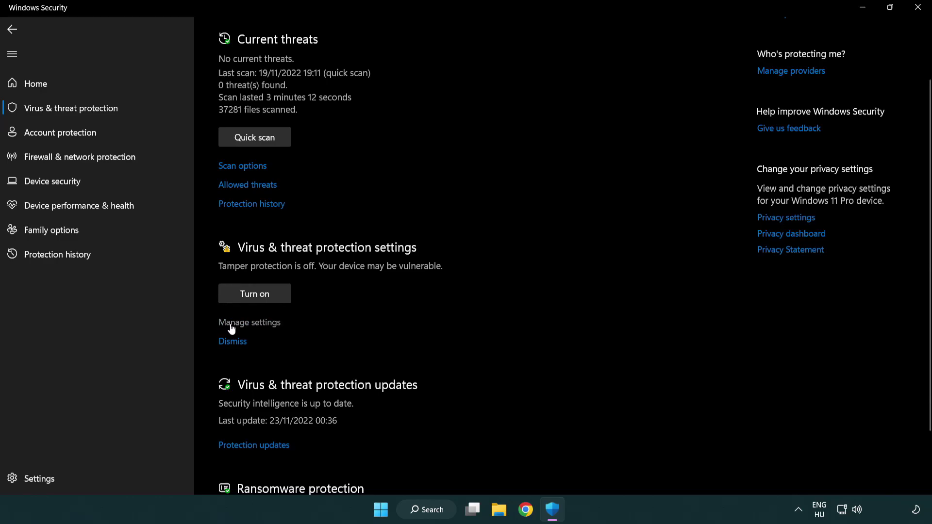
click(248, 323)
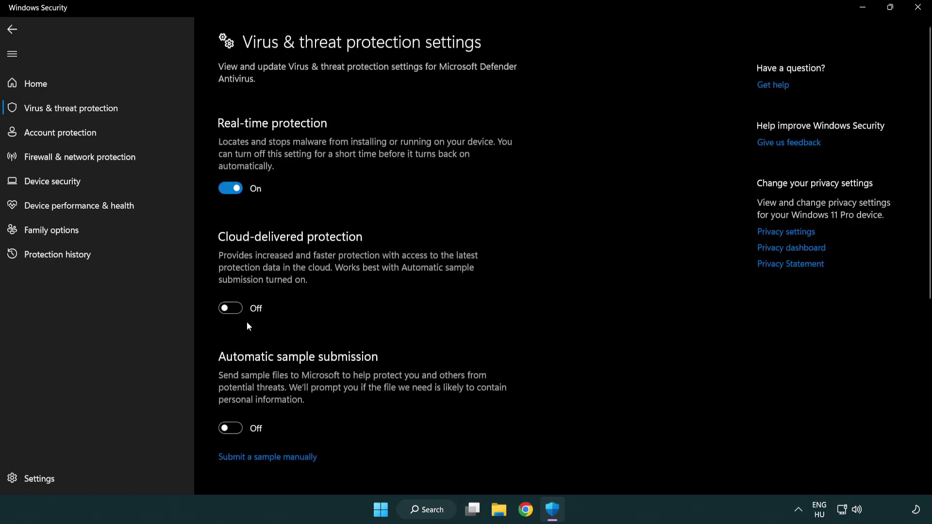
scroll(247, 322, down, 10)
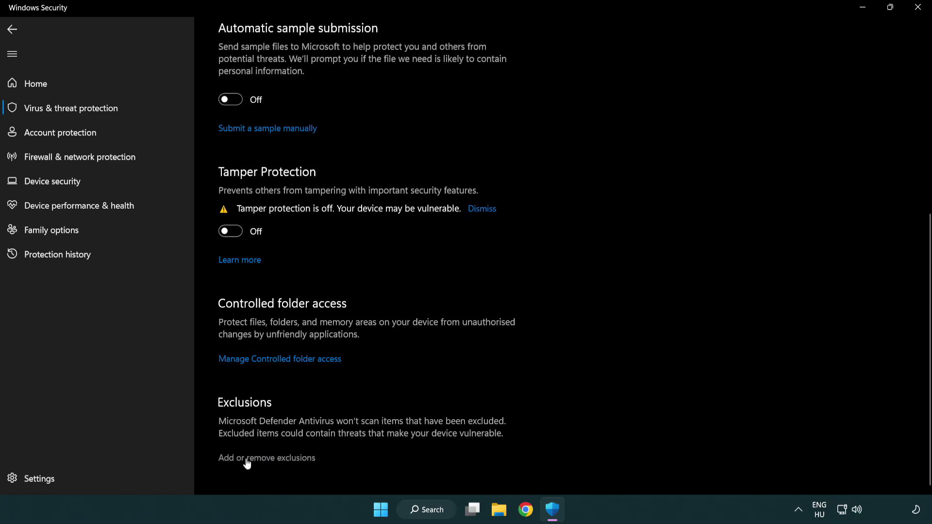
Add the shortcut in C:\Program Files (x86)\NOT WORKING APP as a Defender file exclusion
click(271, 458)
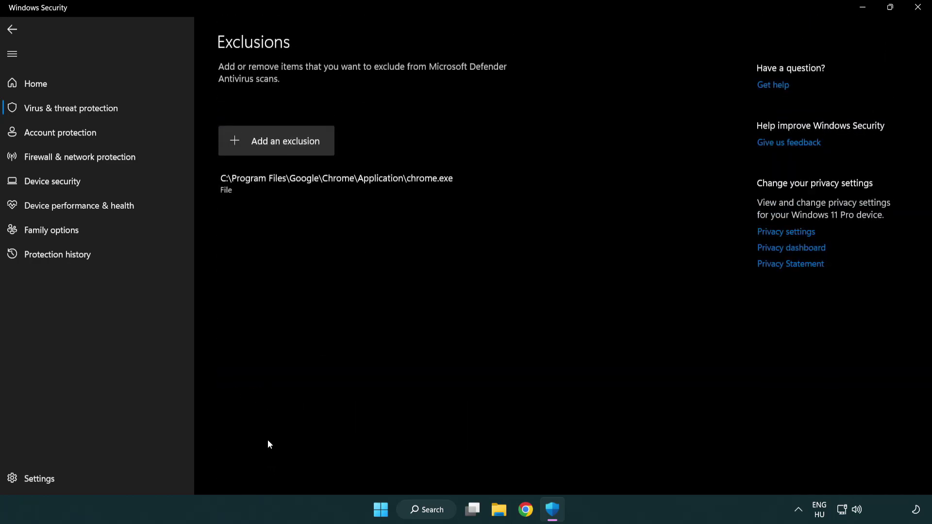
click(280, 145)
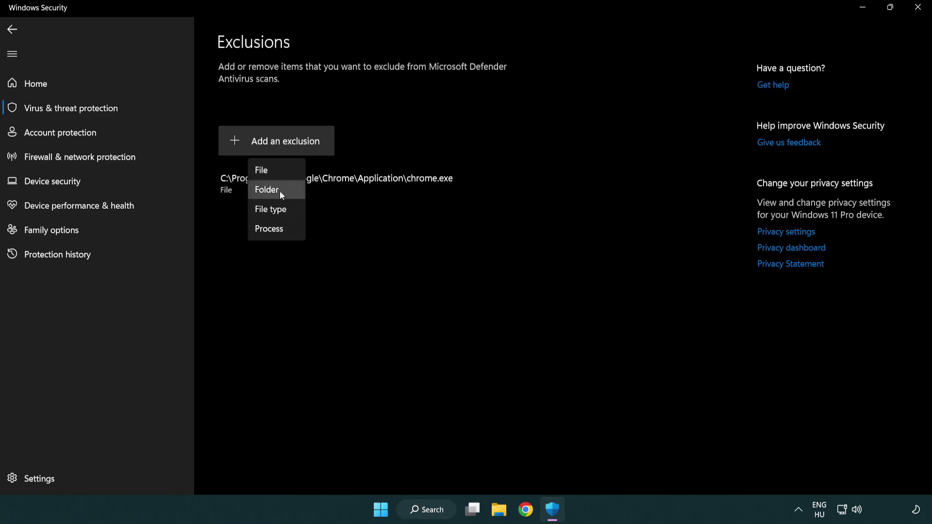
click(281, 172)
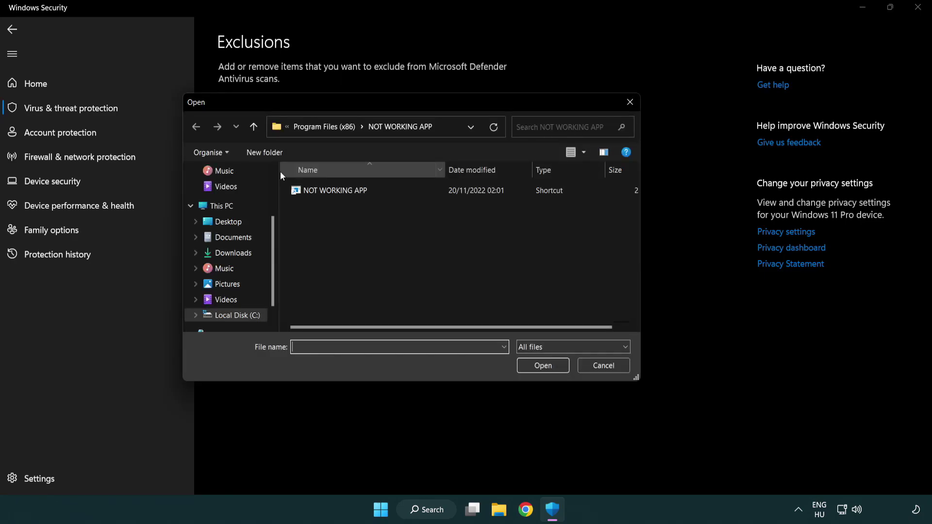
click(315, 129)
click(321, 127)
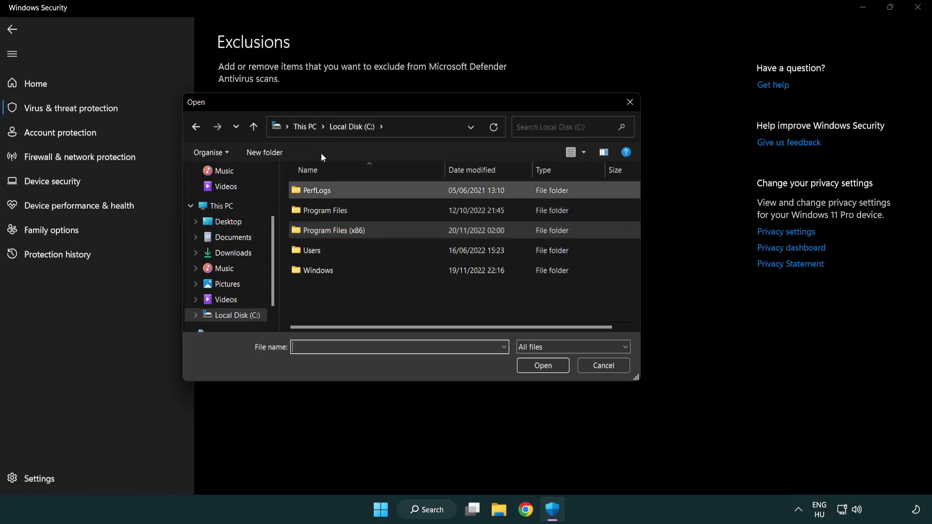
click(314, 128)
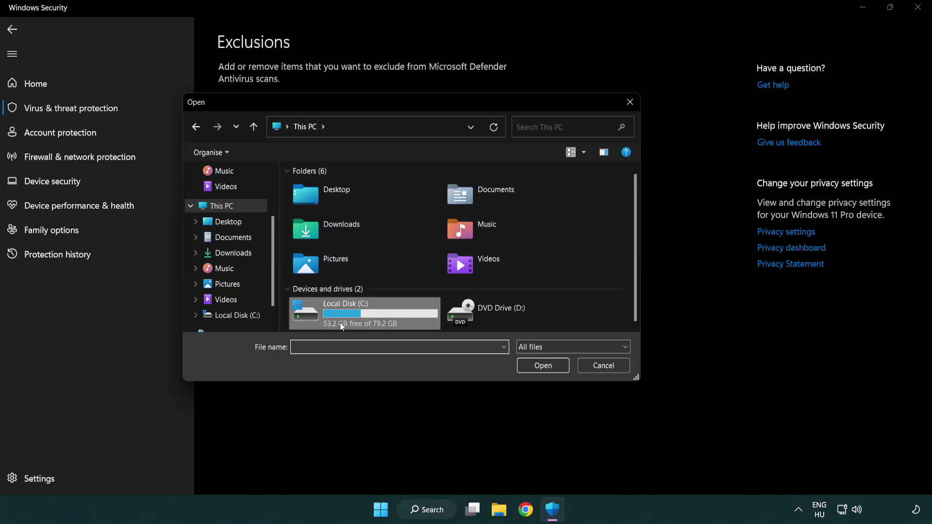
double_click(339, 322)
double_click(339, 228)
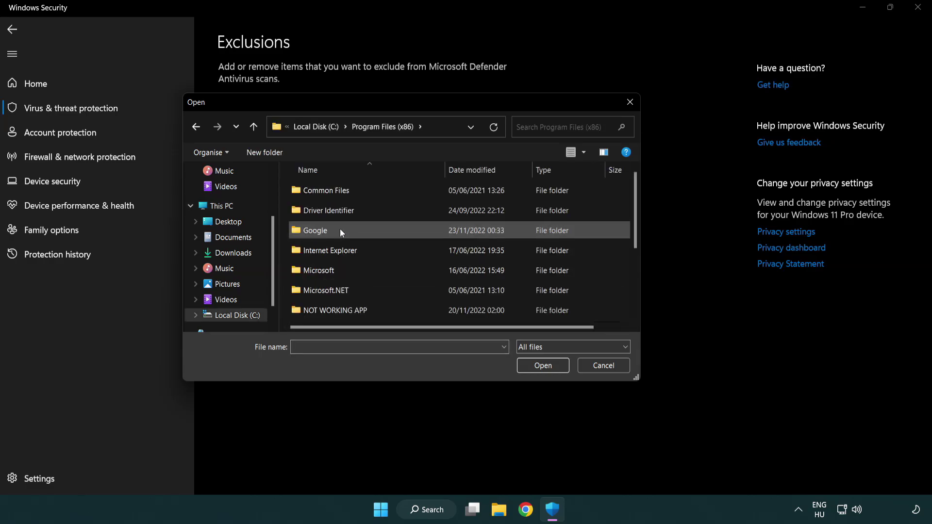
double_click(347, 311)
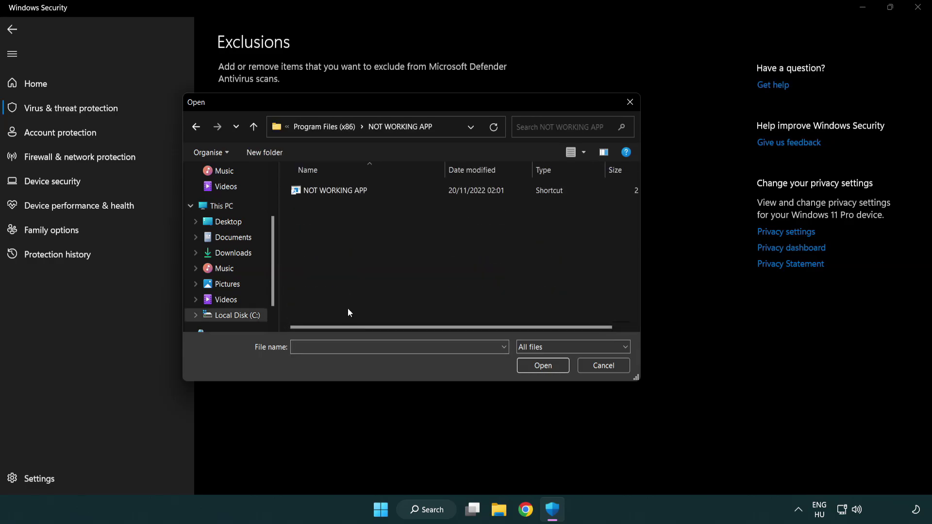
click(330, 191)
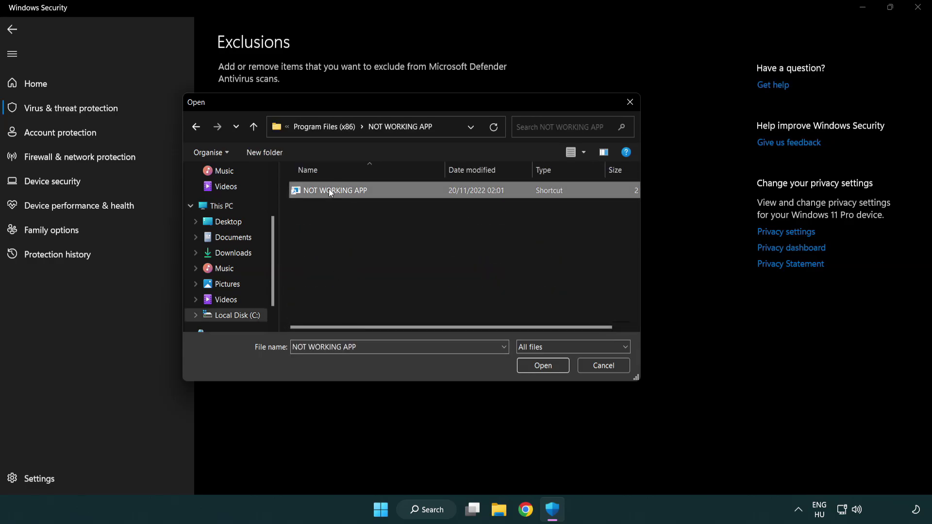
click(542, 371)
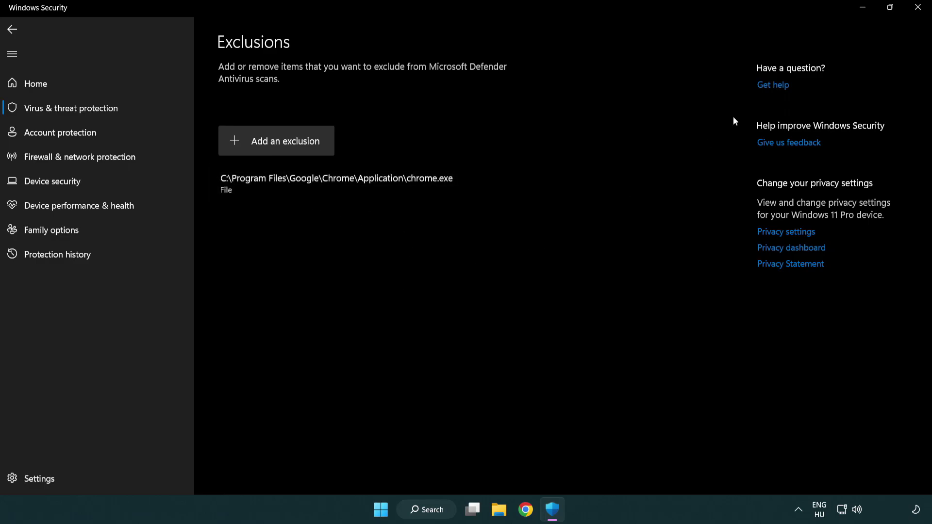
Close Windows Security and show the Start menu's power options, including Restart
click(918, 9)
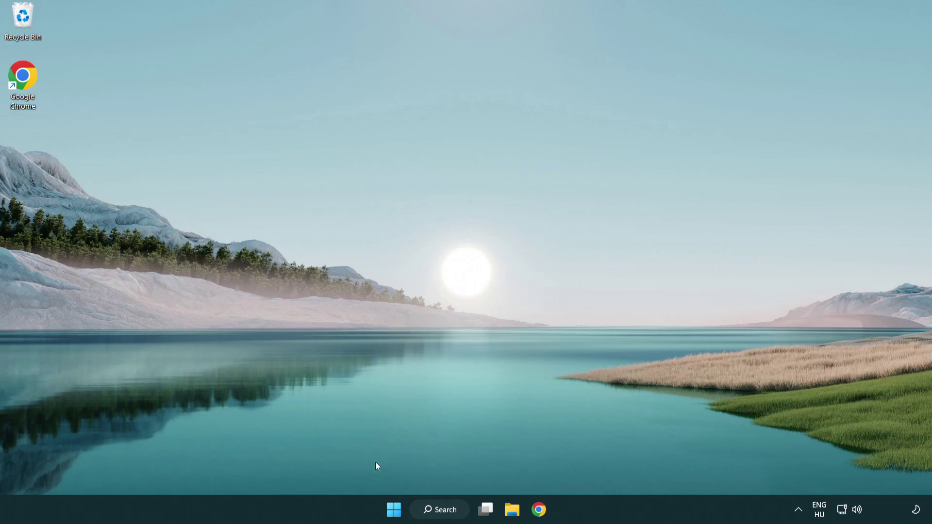
click(394, 509)
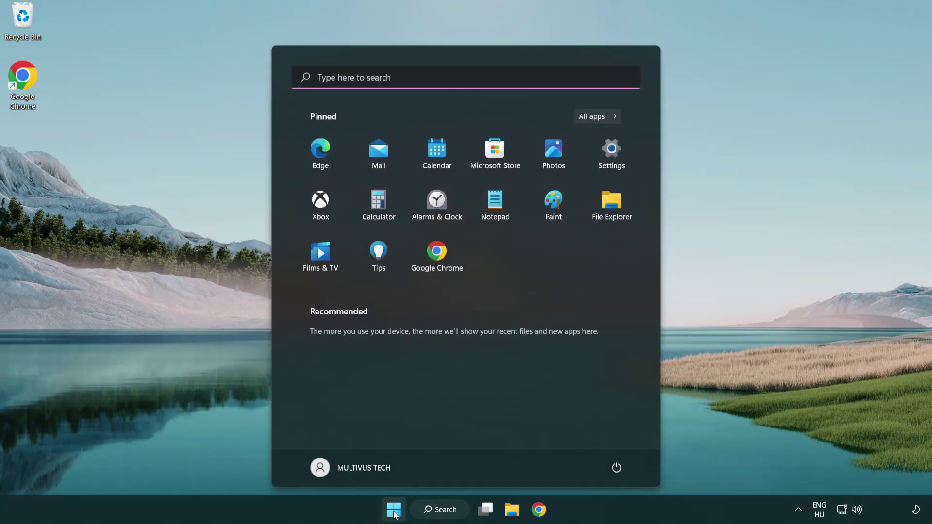
click(617, 468)
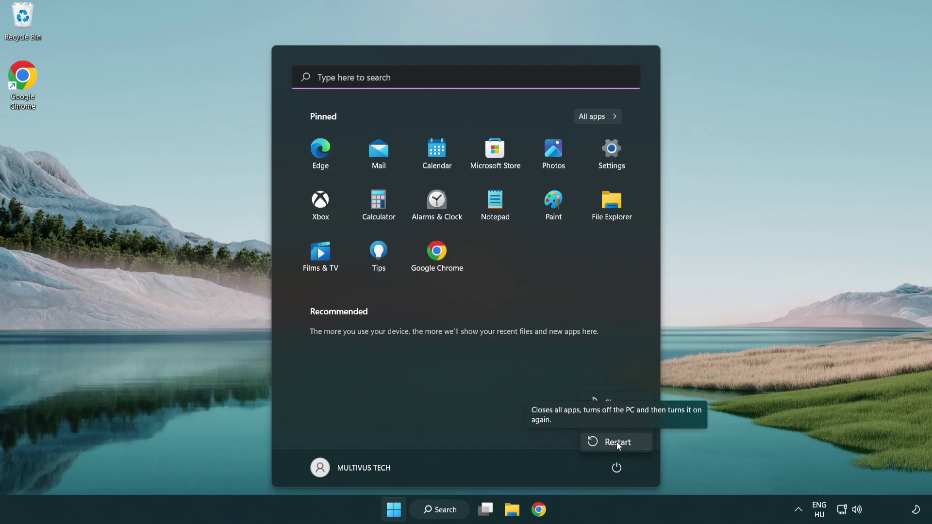